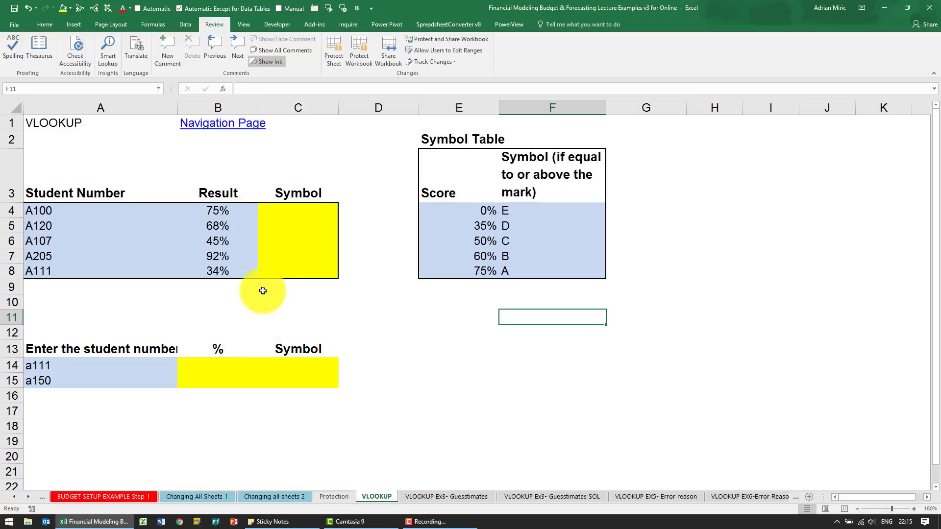
Insert a VLOOKUP function in cell B14 and use A14 as its lookup value
left_click(220, 362)
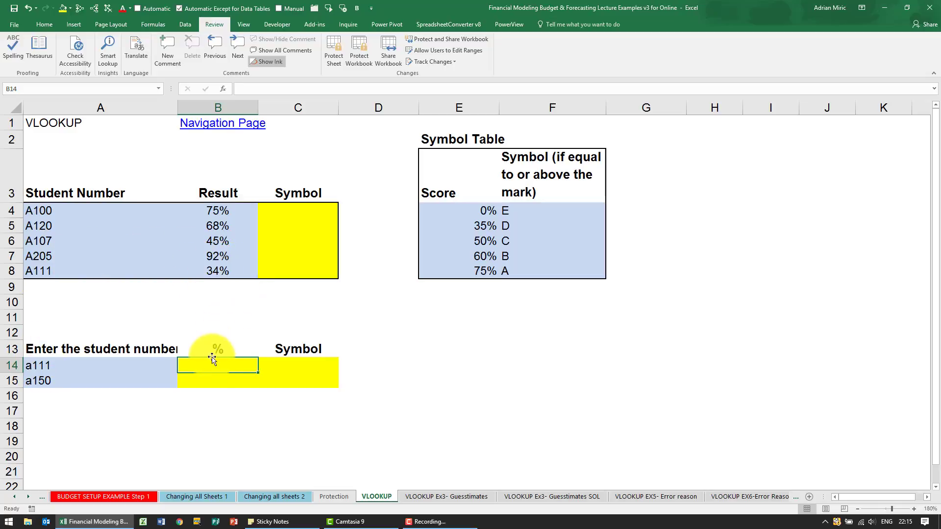
left_click(226, 88)
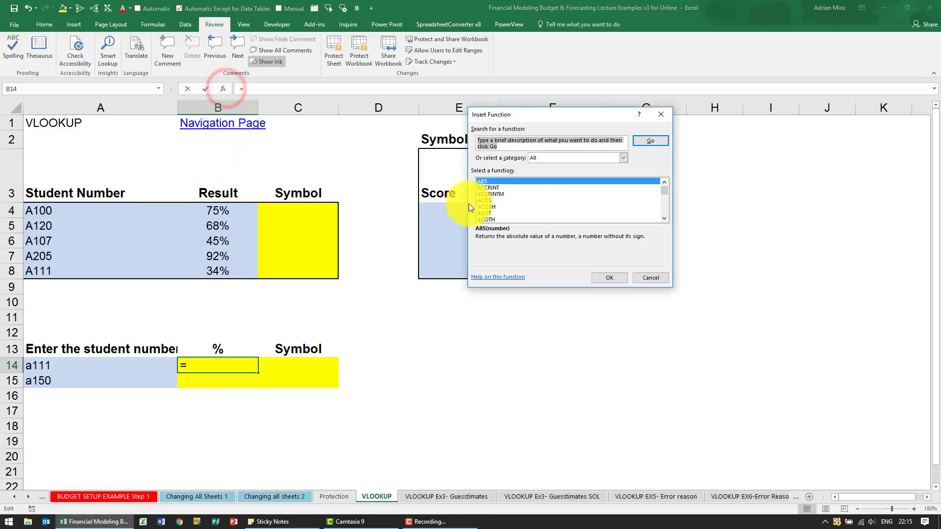
left_click(525, 202)
type("vl")
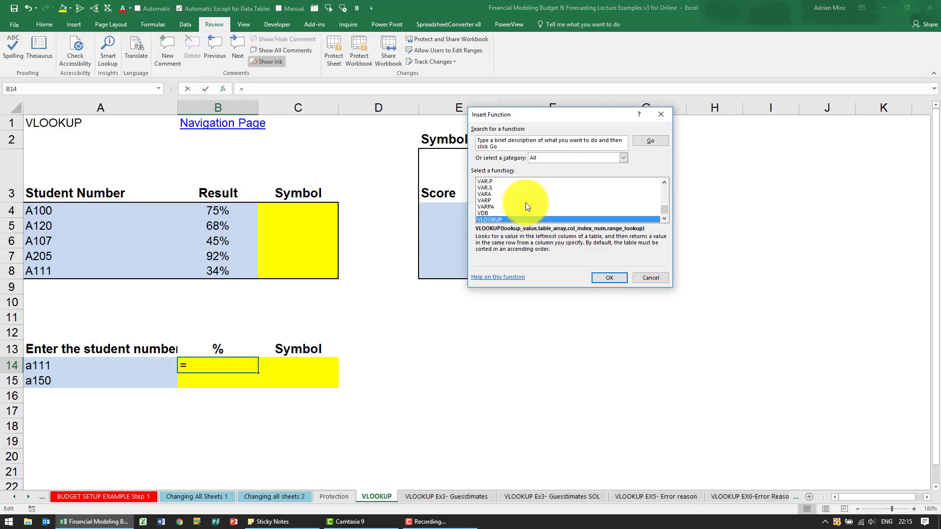
key("Return")
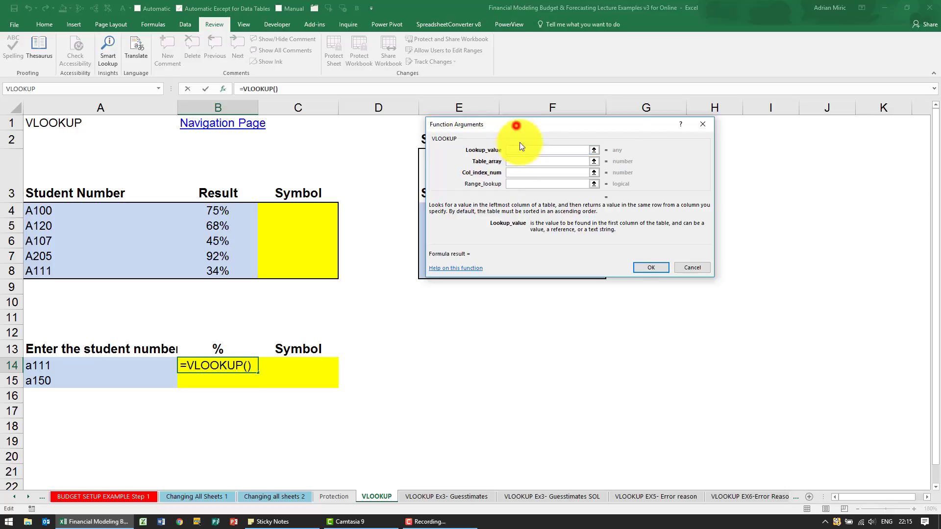
left_click_drag(516, 125, 494, 294)
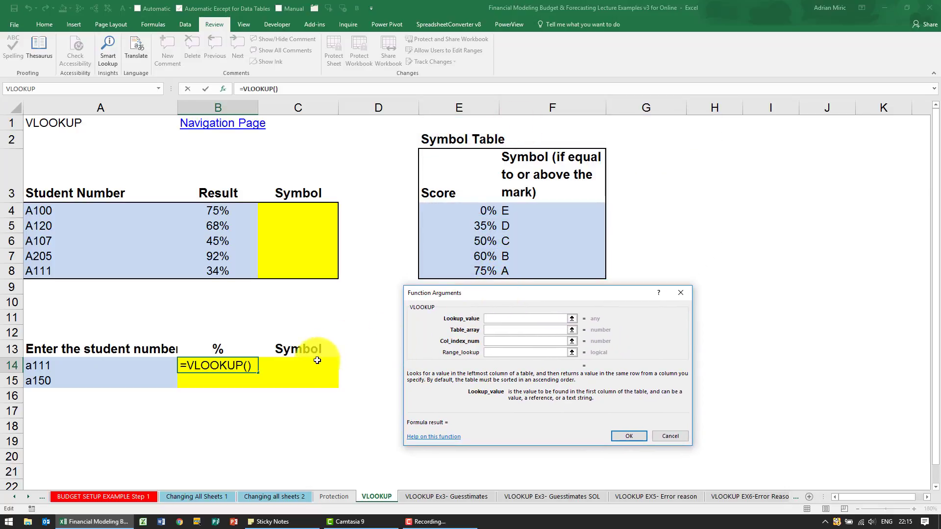
left_click(126, 366)
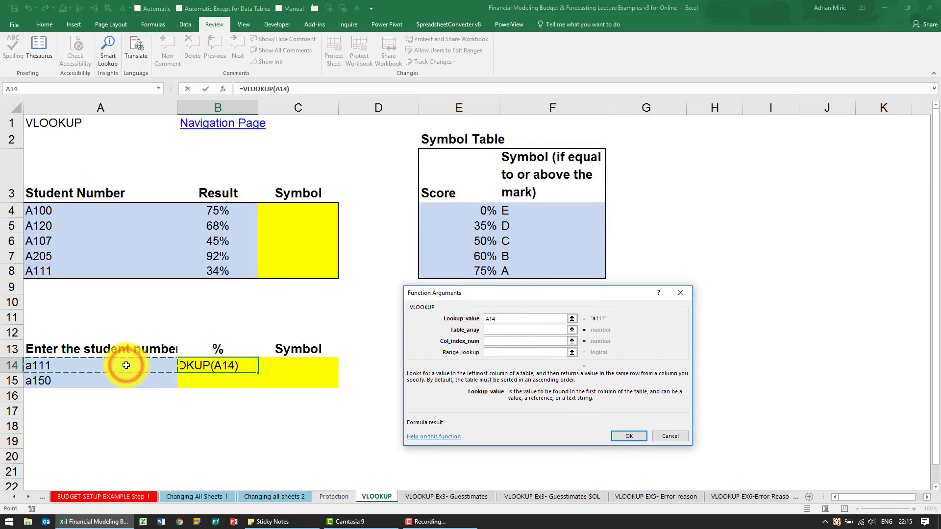
Set the VLOOKUP table array to the absolute range $A$4:$C$8 and the column index number to 2
left_click(489, 329)
left_click_drag(97, 210, 284, 267)
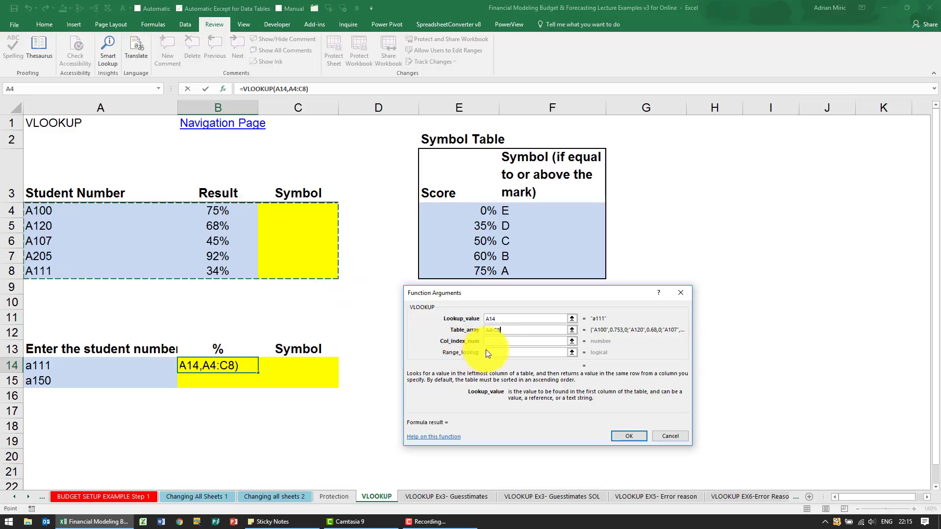
key("F4")
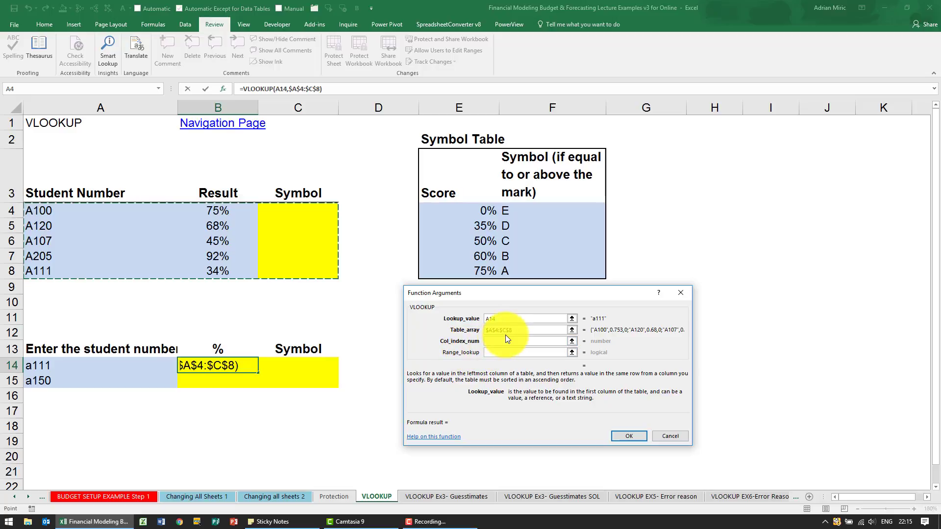
left_click(496, 340)
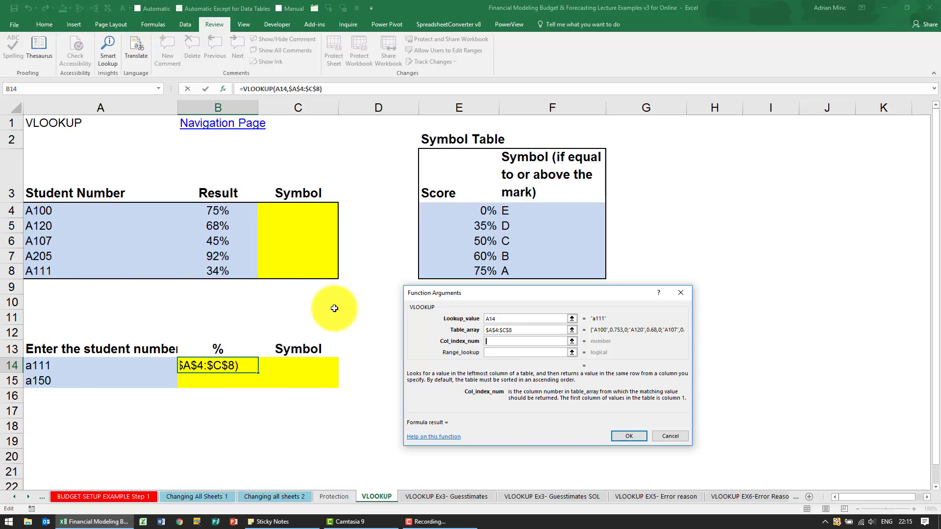
type("2")
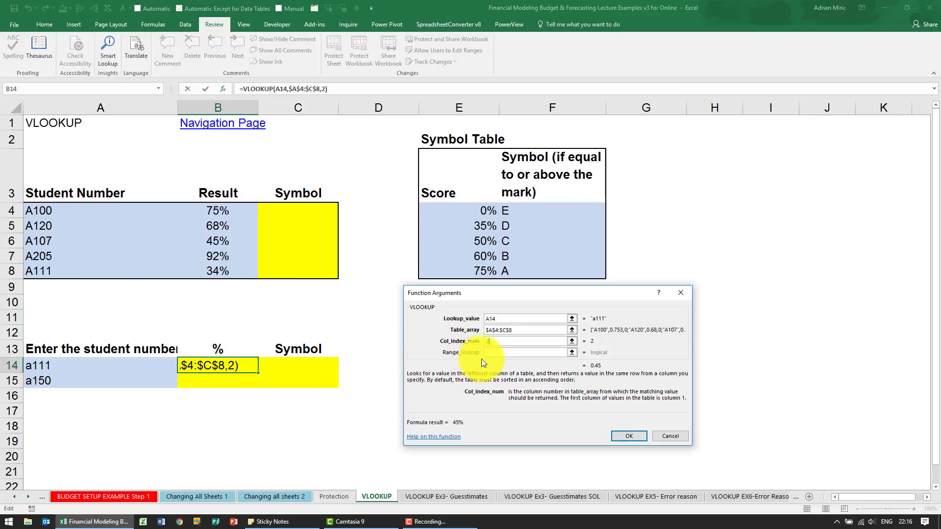
Set the range lookup to FALSE for an exact match and complete the formula in B14
left_click(494, 353)
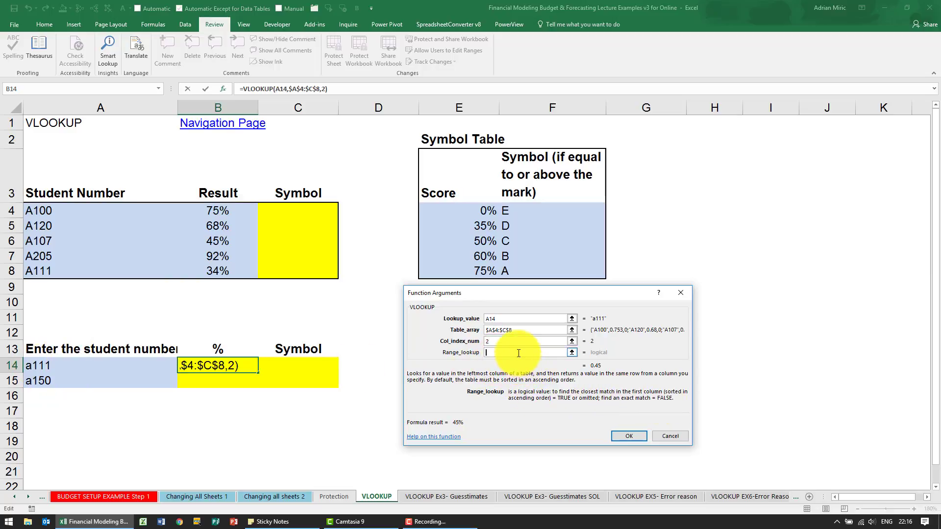
type("fa")
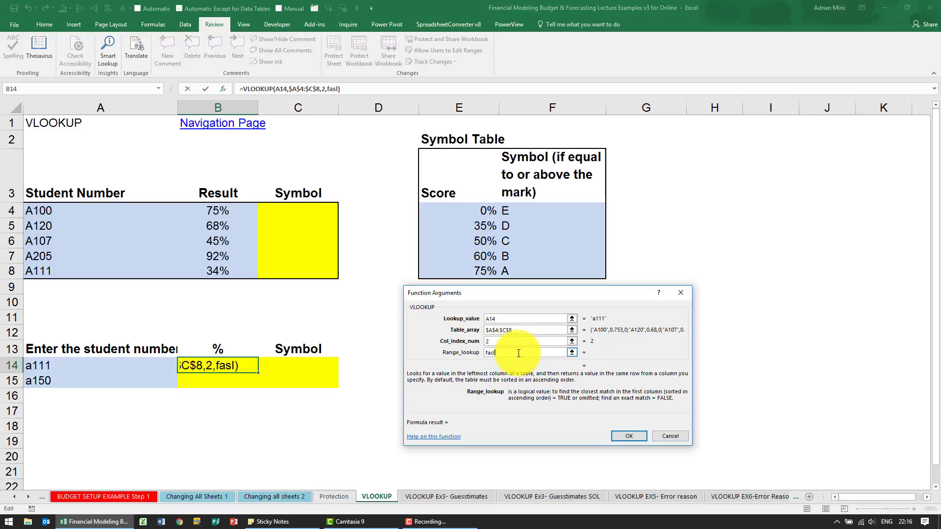
type("lse")
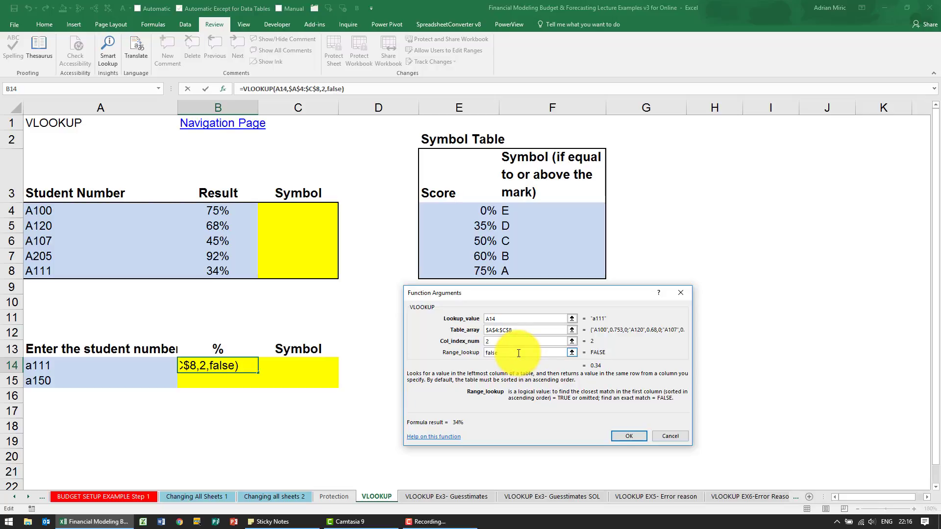
left_click(631, 436)
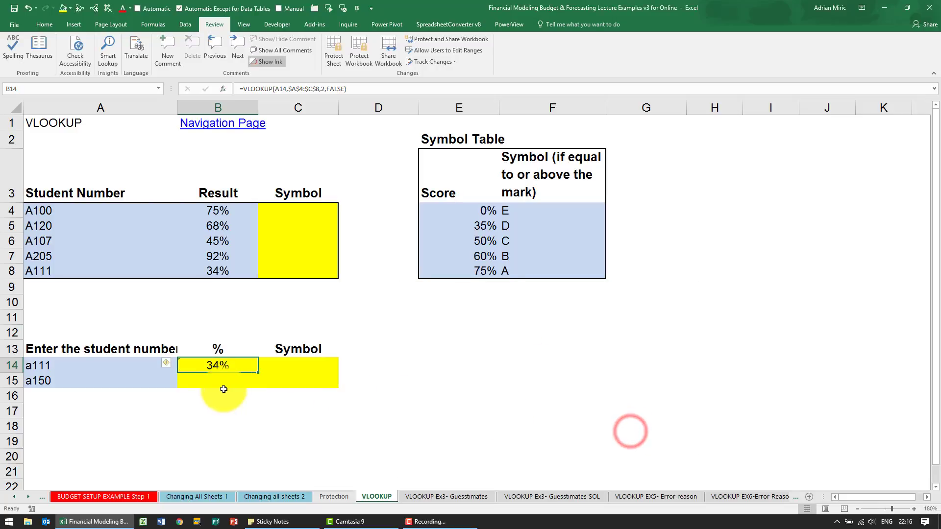
Copy the VLOOKUP formula from B14 down to B15 and check it against the student numbers in A4:A8
left_click(216, 367)
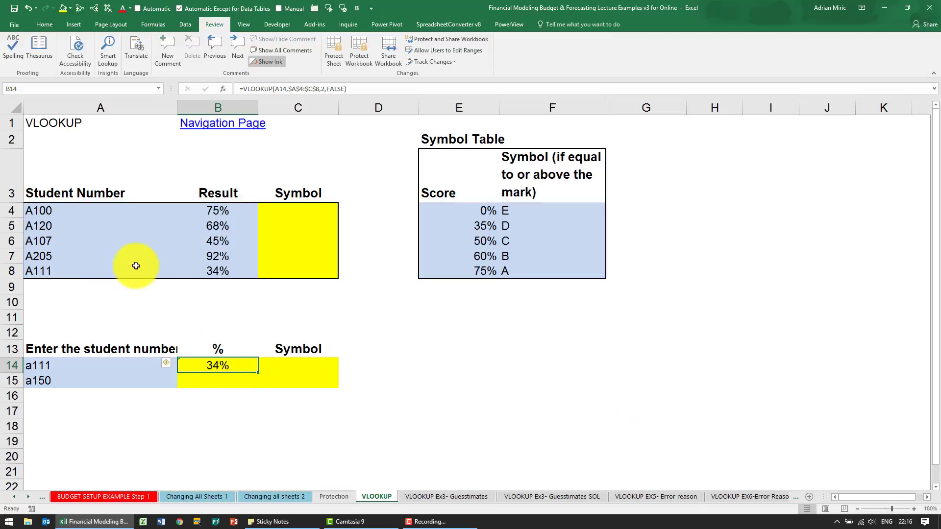
left_click_drag(258, 373, 256, 382)
left_click(219, 380)
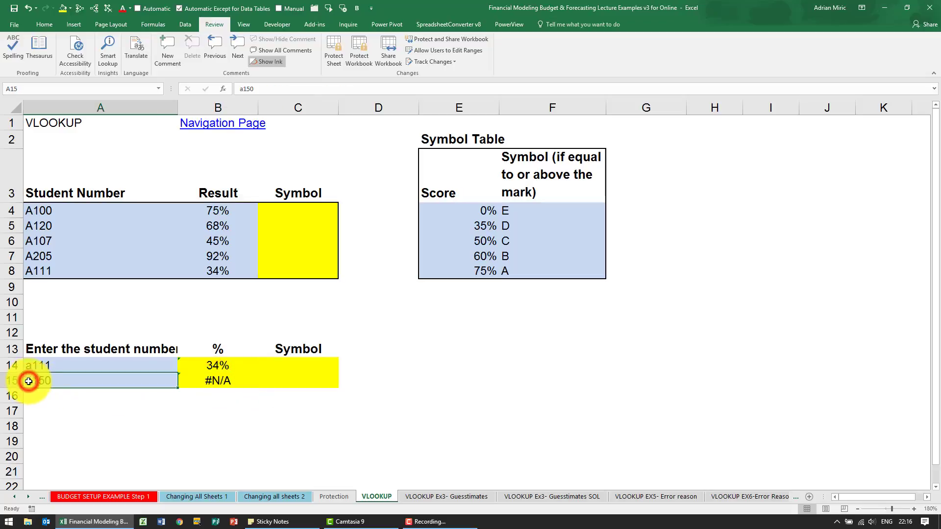
left_click_drag(48, 210, 42, 274)
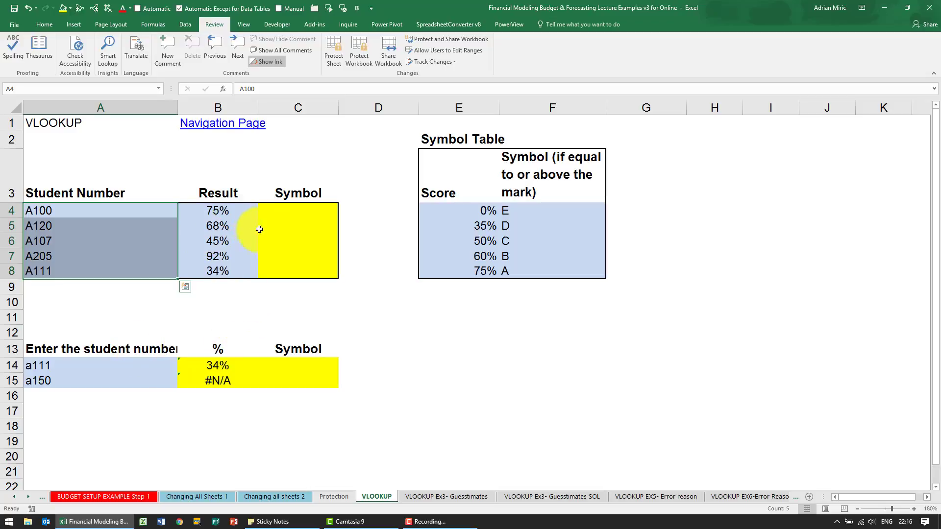
Format the Result percentages in B4:B8 to show one decimal place
left_click(308, 217)
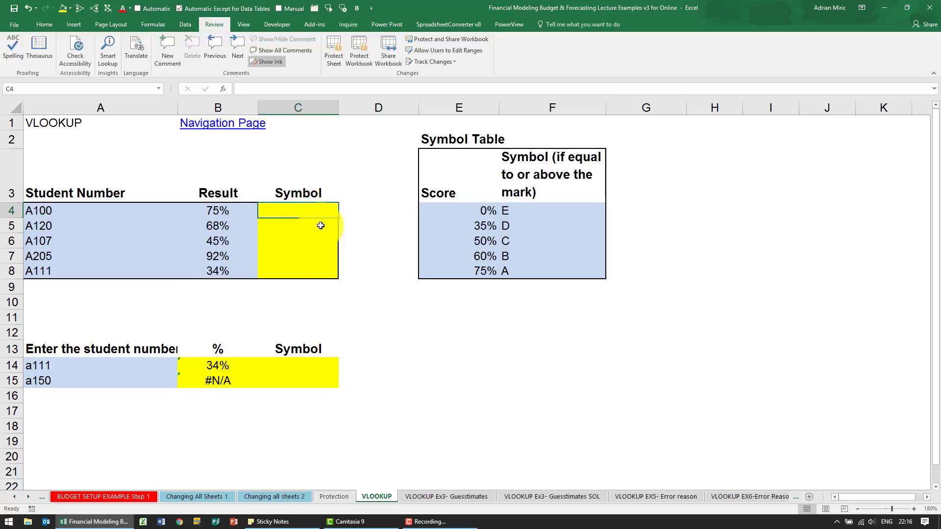
left_click(227, 210)
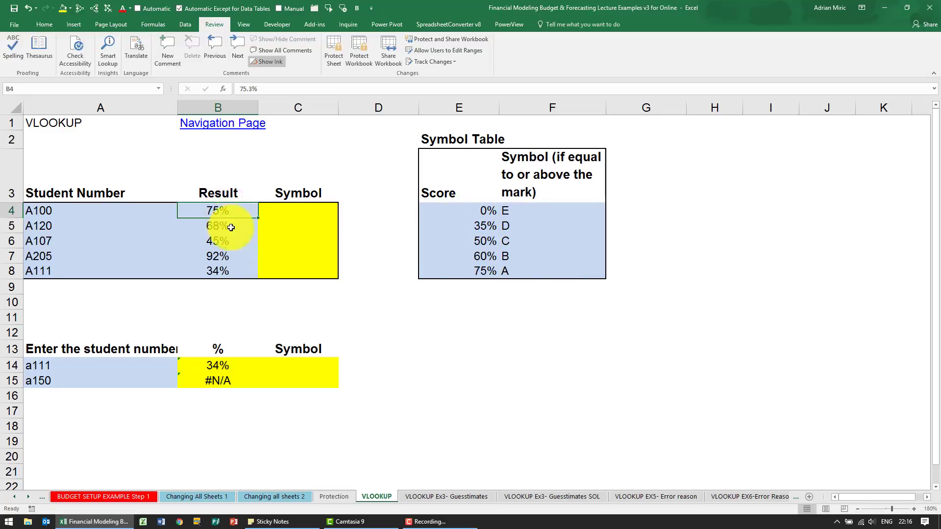
left_click_drag(216, 209, 217, 271)
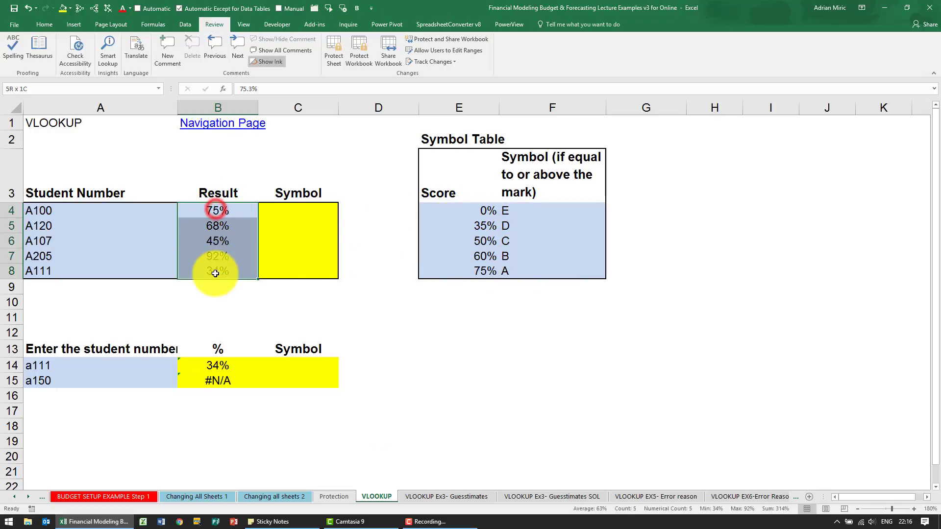
left_click(49, 25)
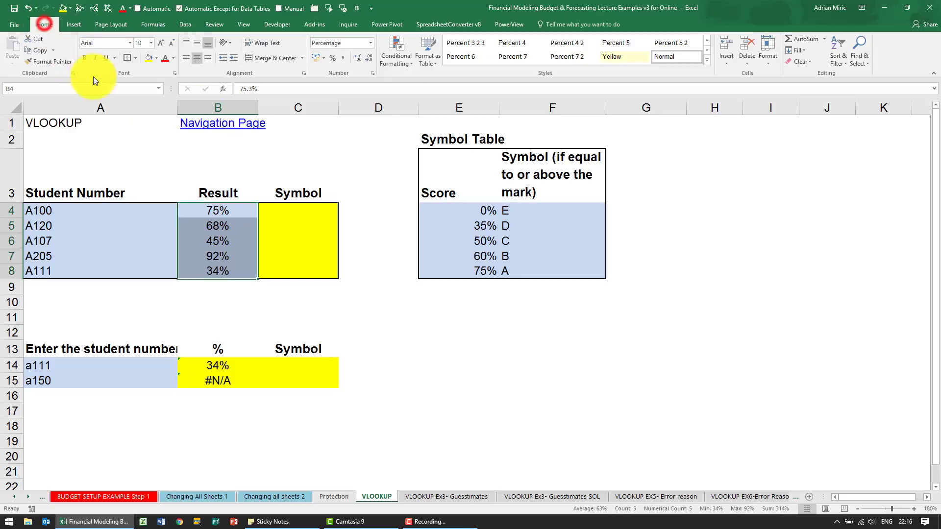
left_click(355, 60)
left_click(237, 211)
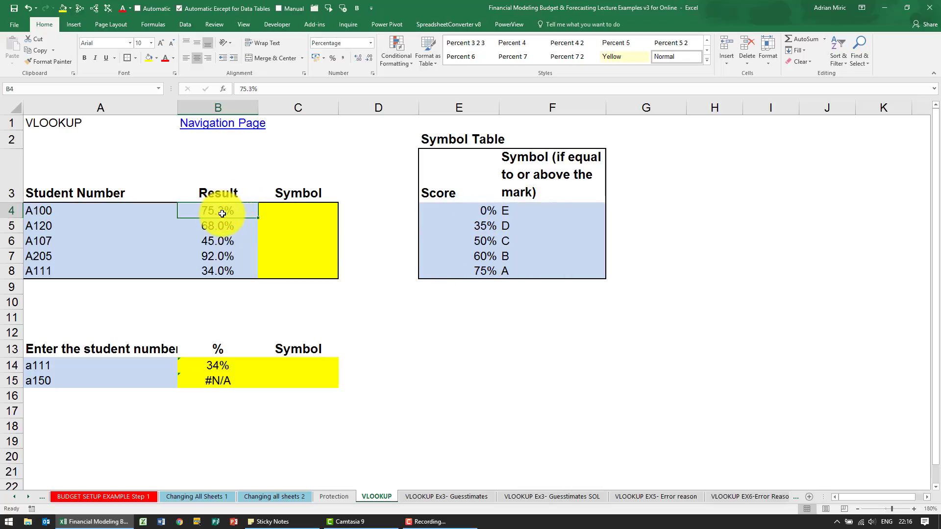
Insert a VLOOKUP function in cell C4 of the Symbol column with B4 as its lookup value
left_click(284, 210)
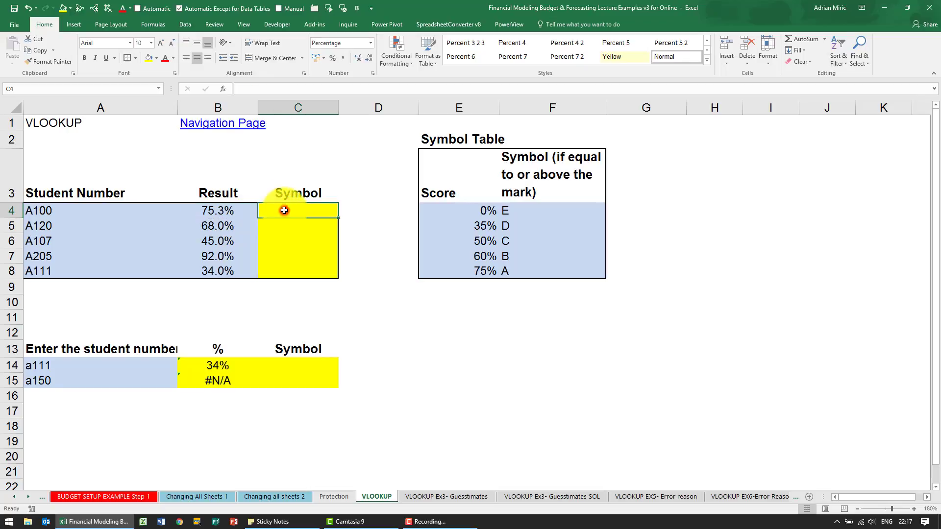
left_click(224, 205)
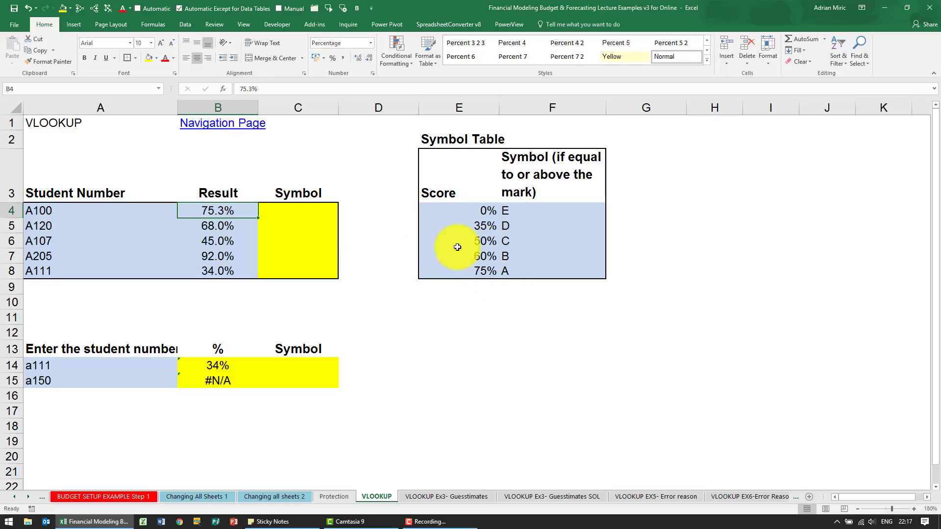
left_click(283, 211)
left_click(221, 87)
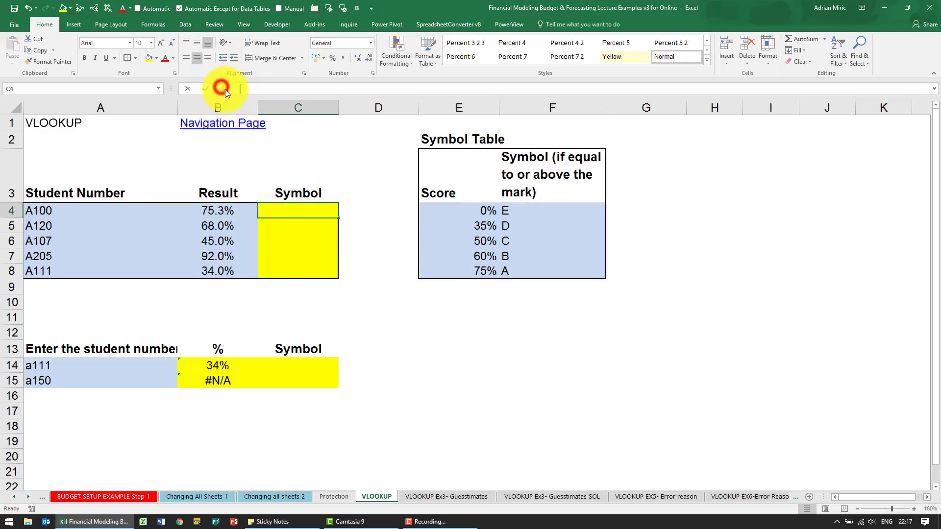
left_click(510, 358)
key("v")
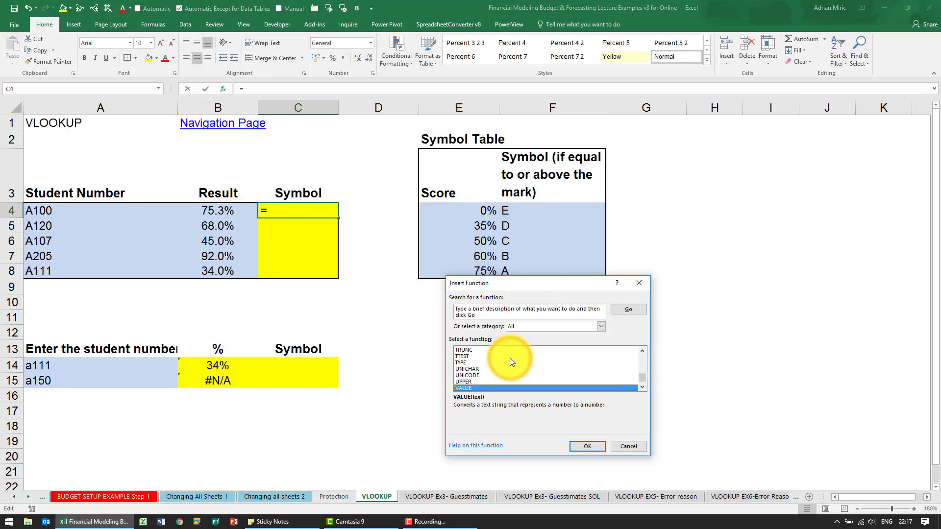
key("l")
key("Return")
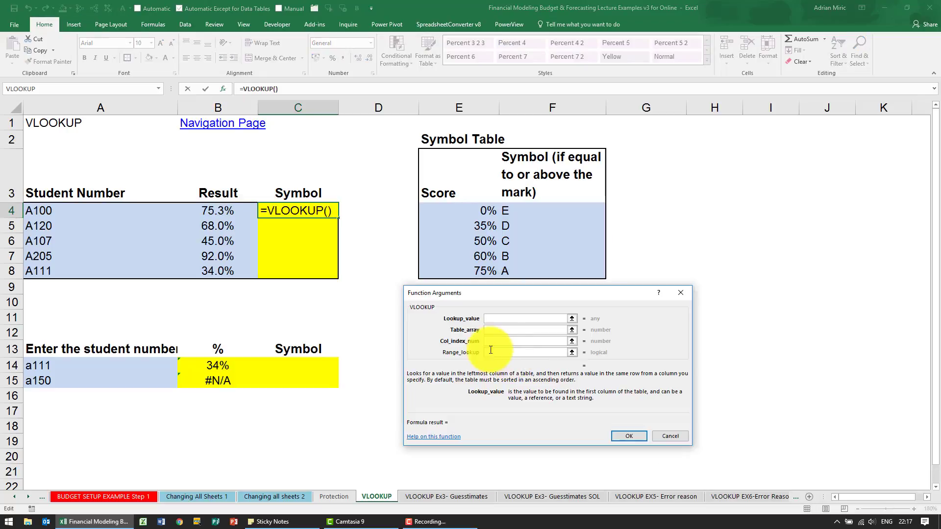
left_click(221, 213)
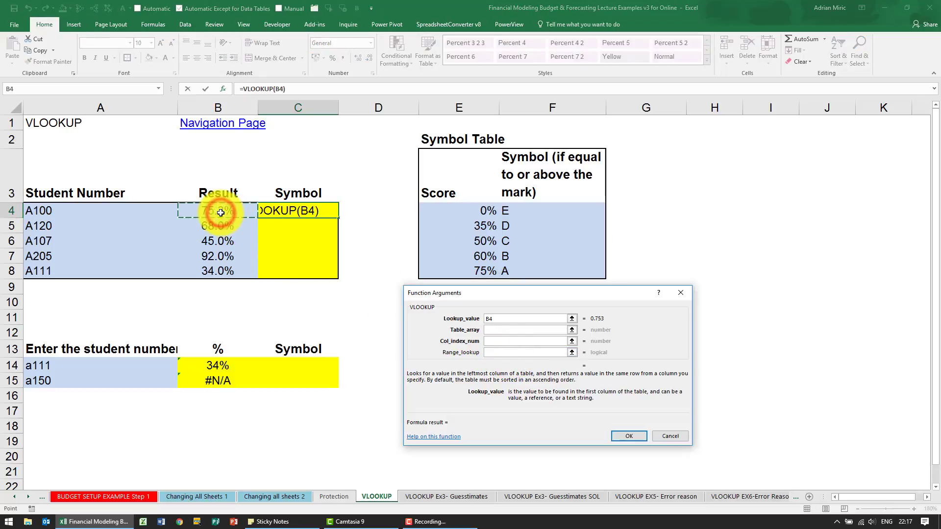
Set the table array to the Symbol Table range $E$4:$F$8 as absolute references and the column index number to 2
key("Tab")
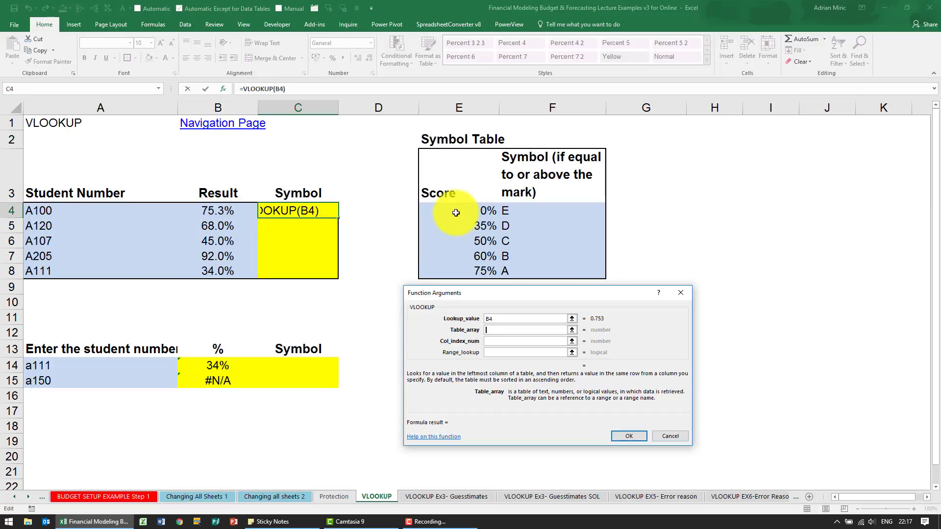
left_click_drag(456, 213, 527, 265)
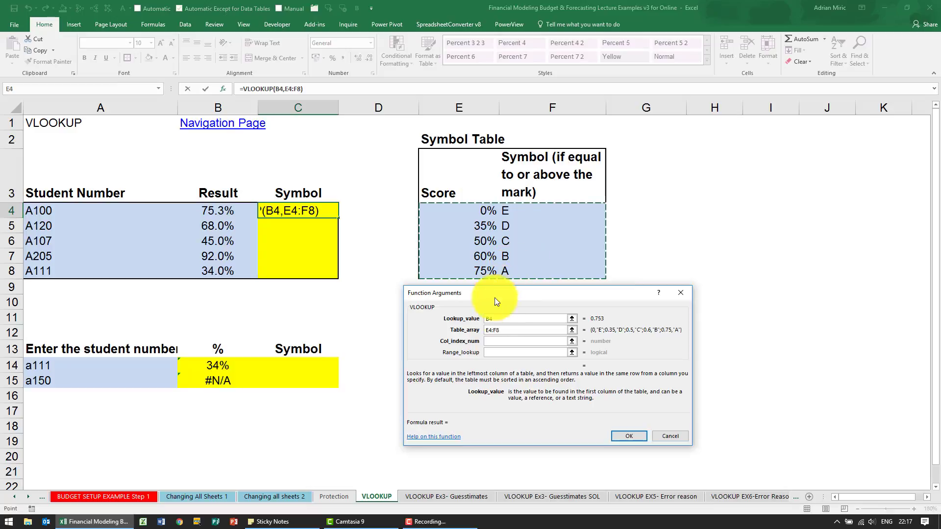
key("F4")
left_click(495, 341)
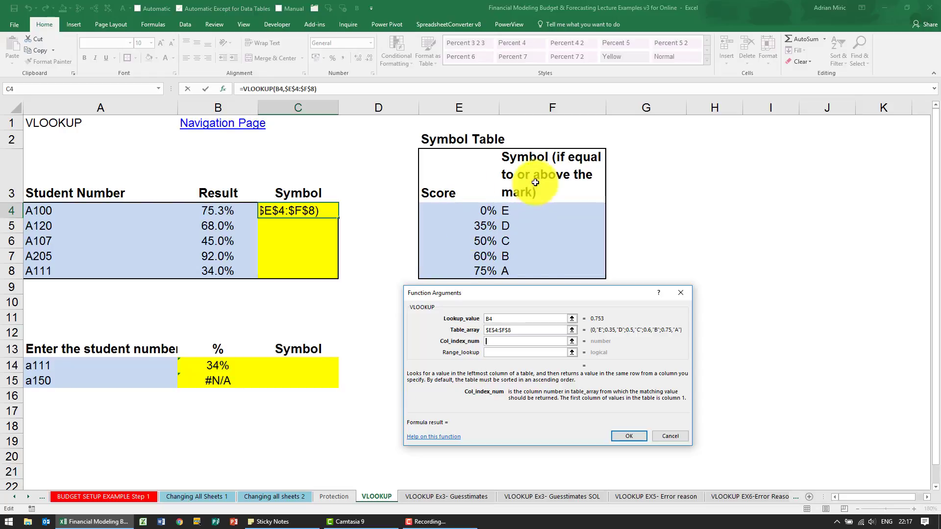
type("2")
Complete the C4 formula with range lookup TRUE and fill it down through C8
left_click(498, 351)
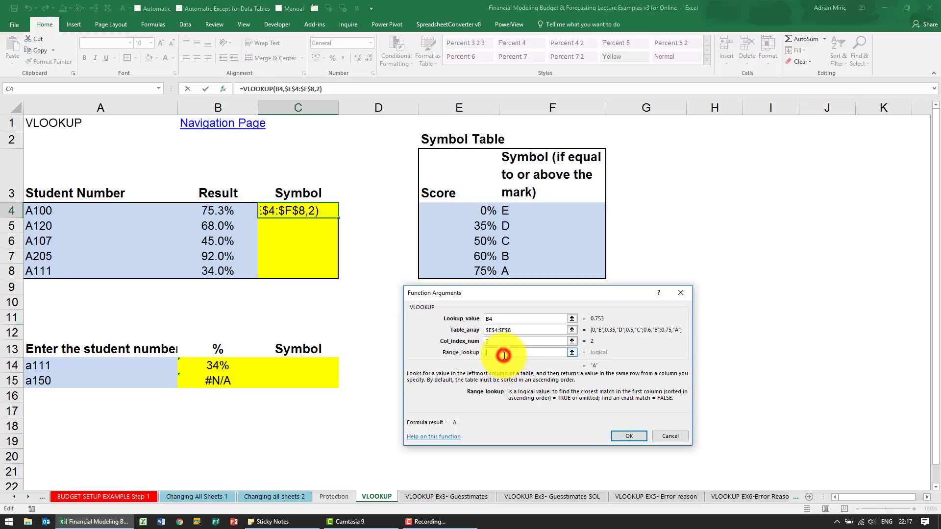
type("TRUE")
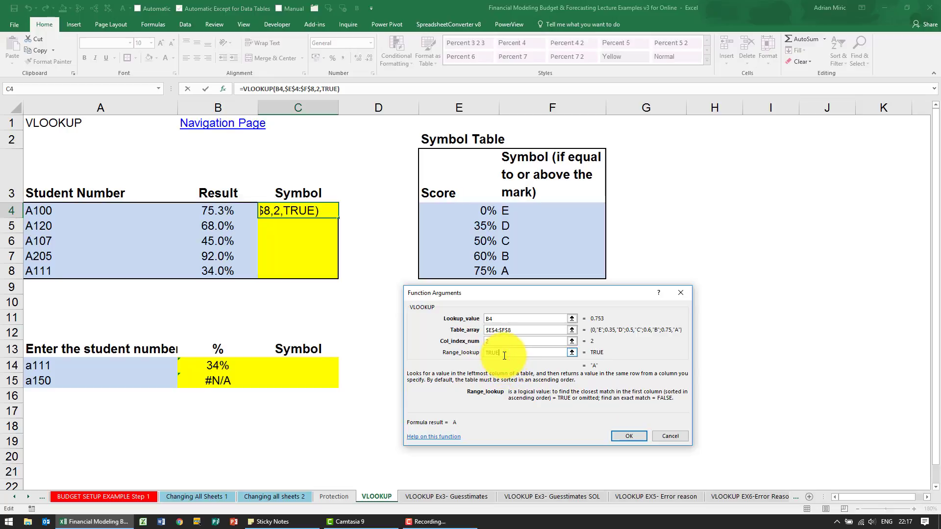
left_click(618, 437)
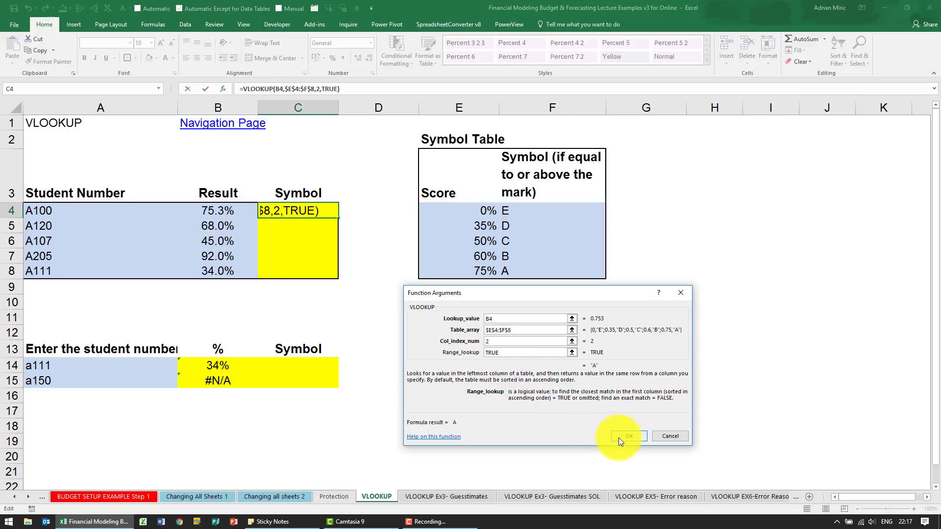
left_click_drag(339, 218, 330, 271)
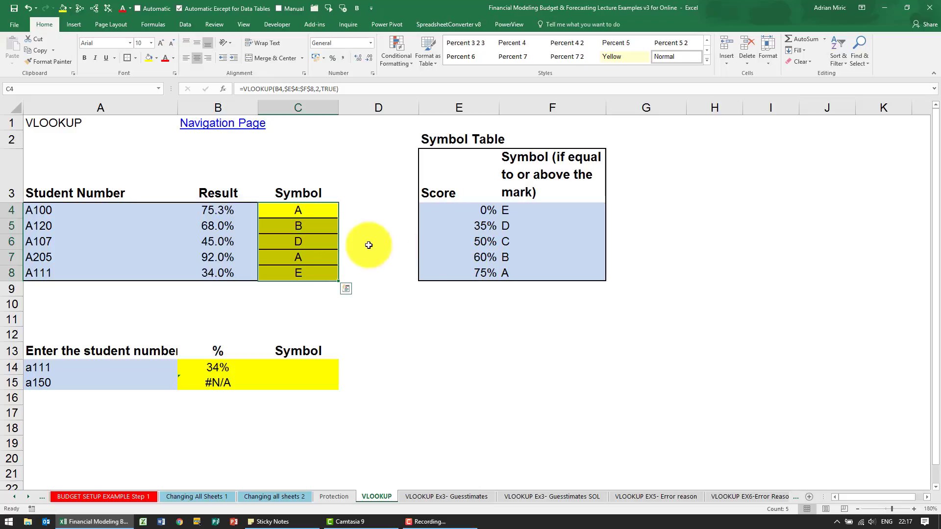
Trace the approximate match in C5 by comparing the B5 result with each Symbol Table score and its corresponding symbol
left_click(300, 229)
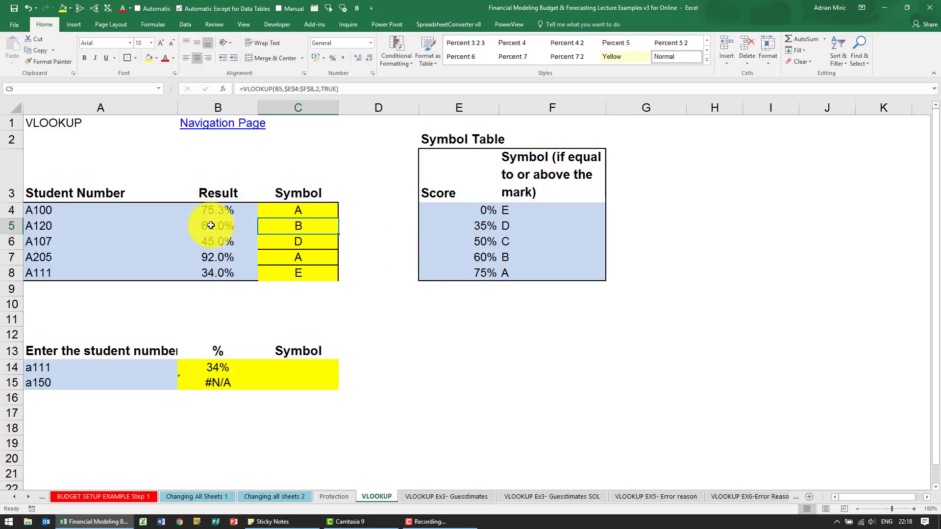
left_click(215, 228)
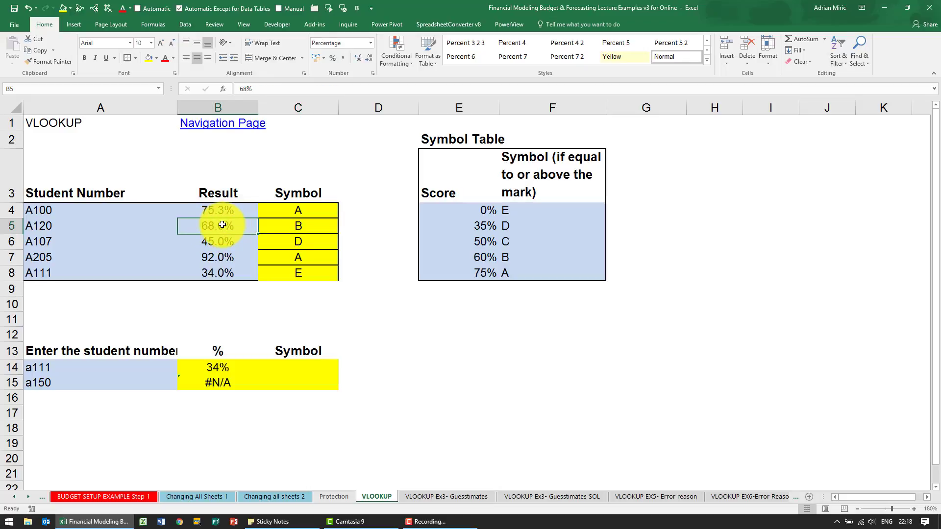
left_click(470, 210)
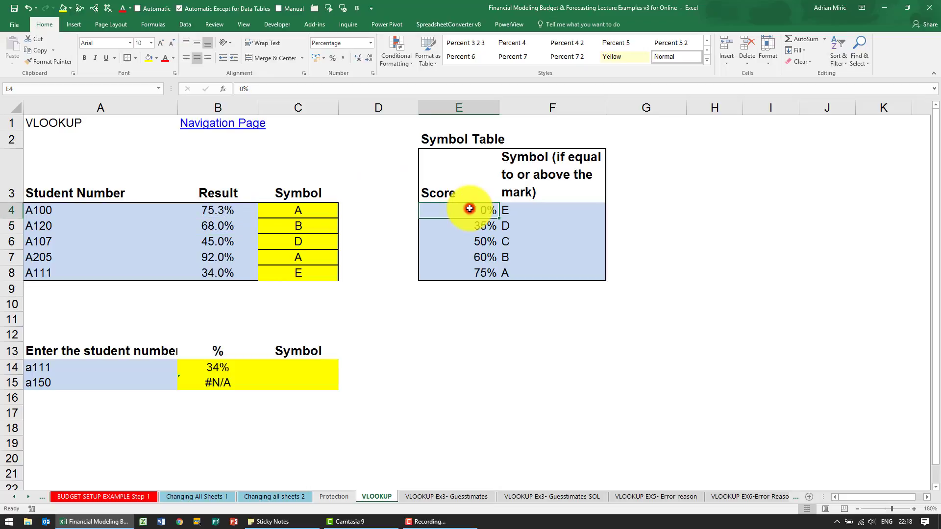
left_click(469, 225)
left_click(467, 241)
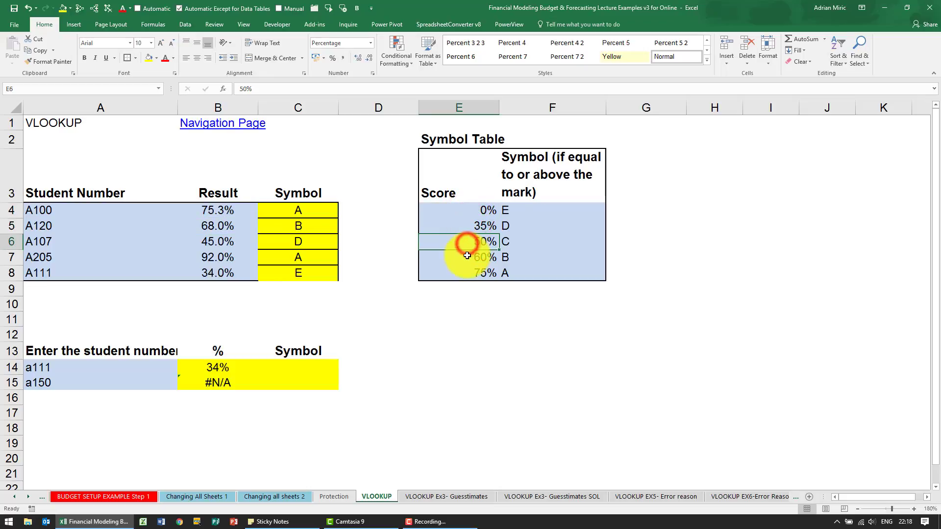
left_click(466, 257)
left_click(467, 270)
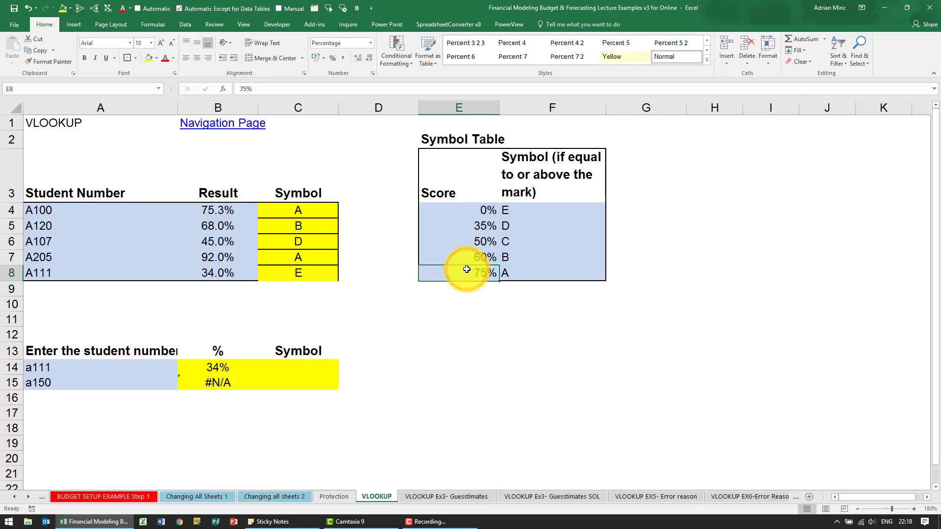
left_click(465, 258)
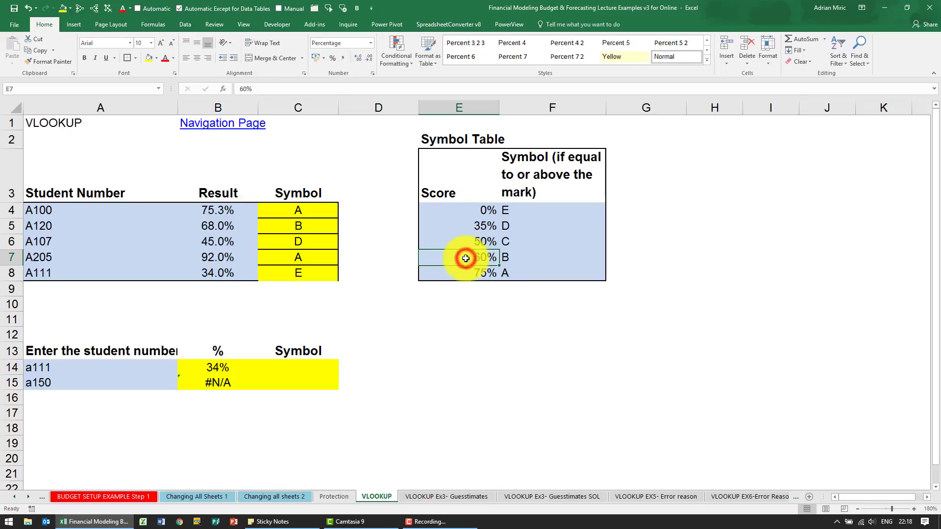
left_click(522, 258)
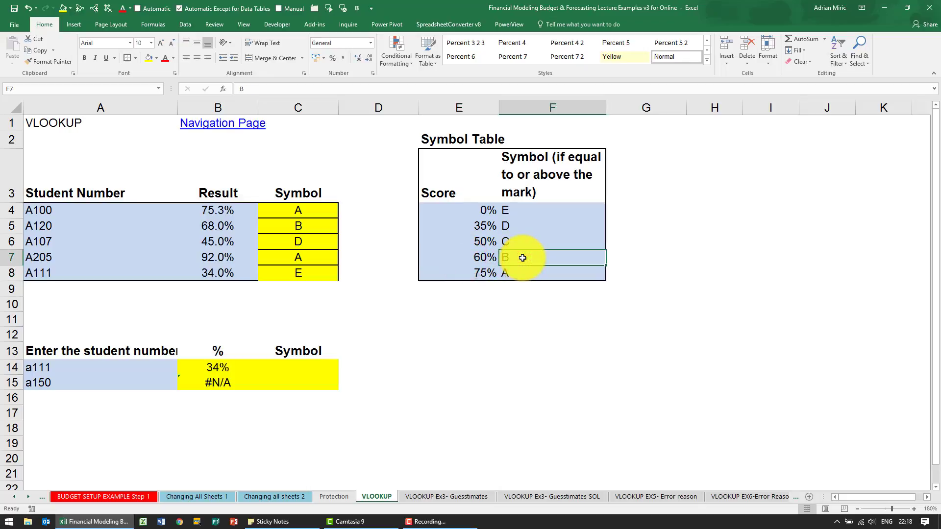